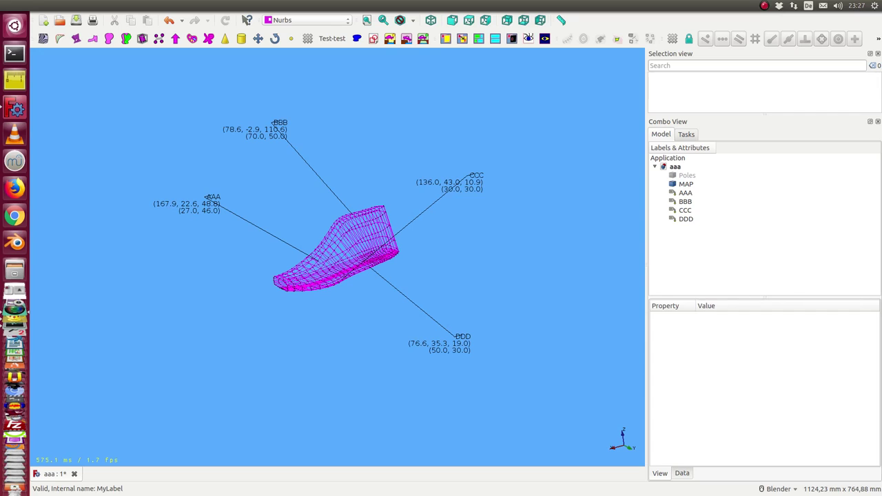
- Create a new label point on the Poles surface and rename it EEE
{"action": "left_click", "coordinate": [682, 177]}
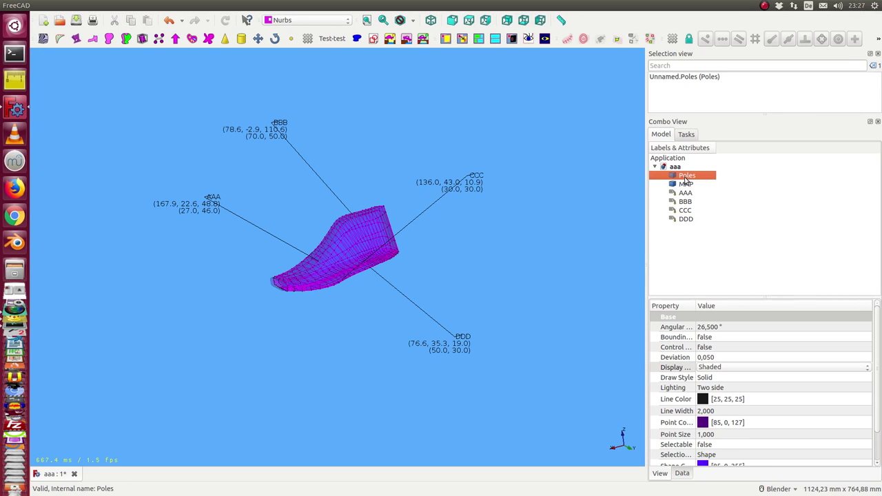
{"action": "left_click", "coordinate": [618, 41]}
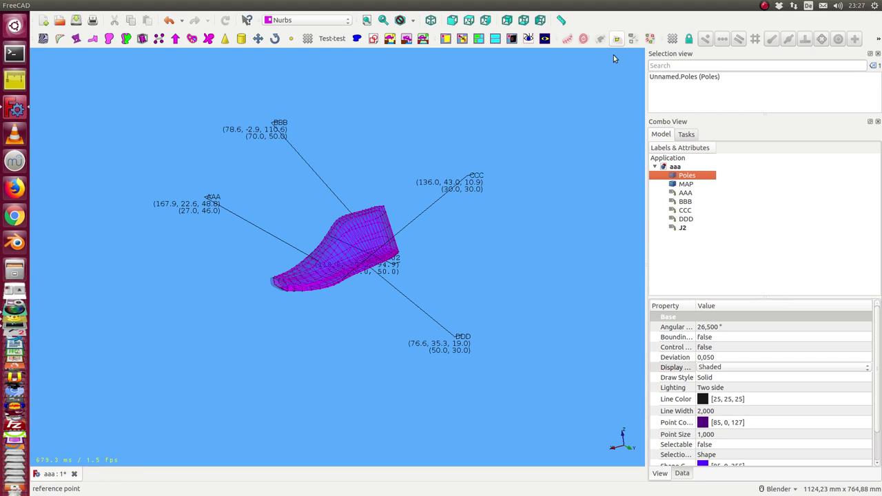
{"action": "left_click", "coordinate": [678, 230]}
{"action": "left_click", "coordinate": [679, 228]}
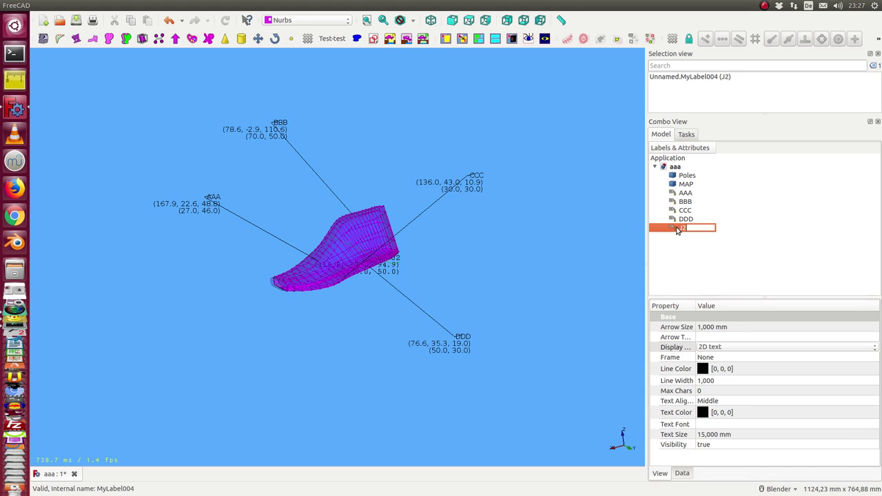
{"action": "type", "text": "EEE"}
{"action": "key", "text": "Return"}
- Move the EEE label out to the right of the shoe with Draft Move
{"action": "left_click", "coordinate": [257, 38]}
{"action": "left_click", "coordinate": [415, 256]}
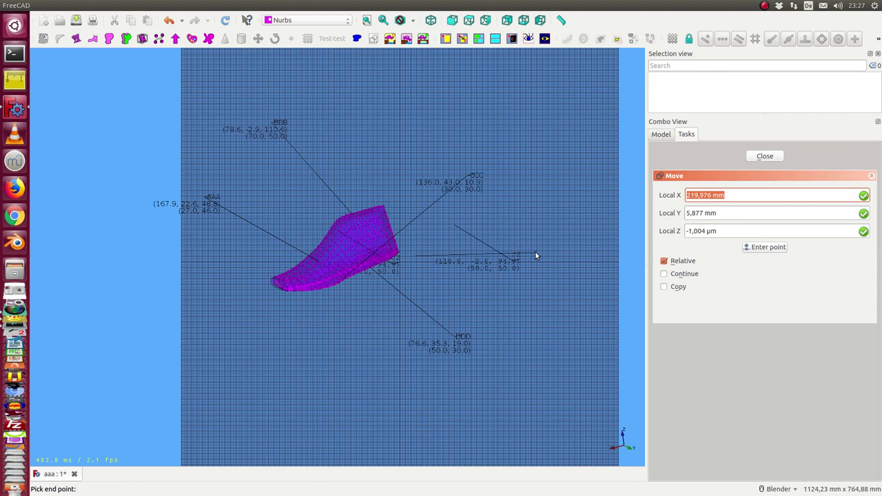
{"action": "left_click", "coordinate": [535, 250]}
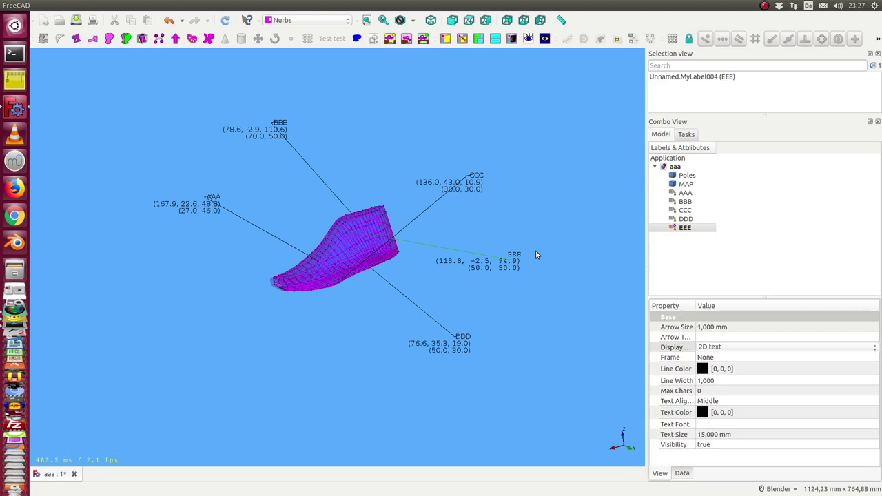
- Hide the shaded Poles surface so only the shoe wireframe remains
{"action": "left_click", "coordinate": [683, 177]}
{"action": "key", "text": "space"}
{"action": "scroll", "coordinate": [583, 215], "scroll_direction": "up", "scroll_amount": 2}
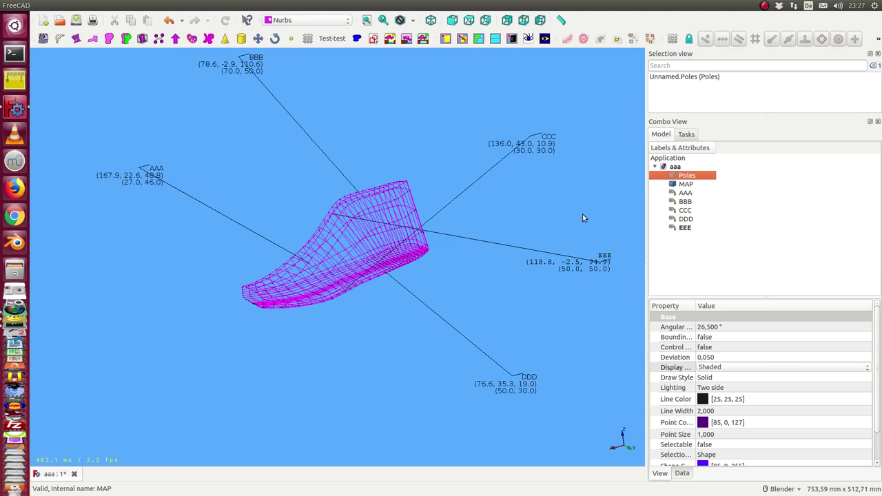
{"action": "scroll", "coordinate": [582, 215], "scroll_direction": "up", "scroll_amount": 2}
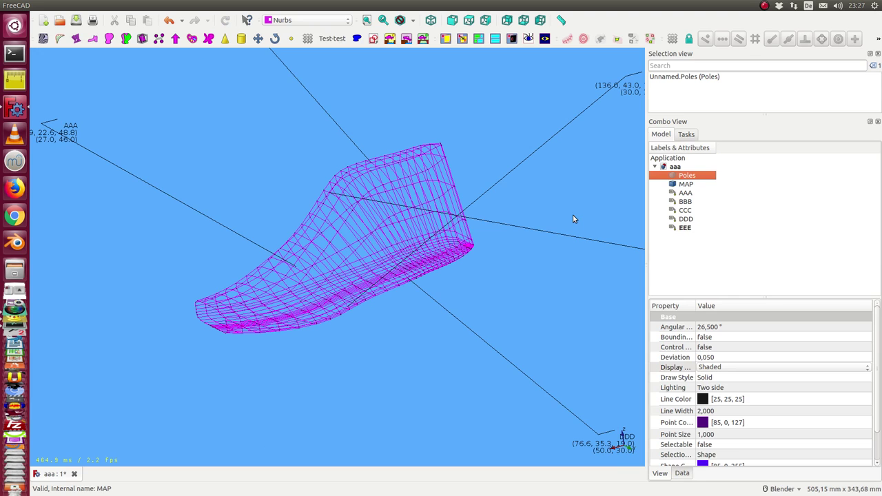
{"action": "left_click", "coordinate": [572, 219]}
{"action": "scroll", "coordinate": [584, 269], "scroll_direction": "down", "scroll_amount": 3}
{"action": "scroll", "coordinate": [584, 269], "scroll_direction": "down", "scroll_amount": 2}
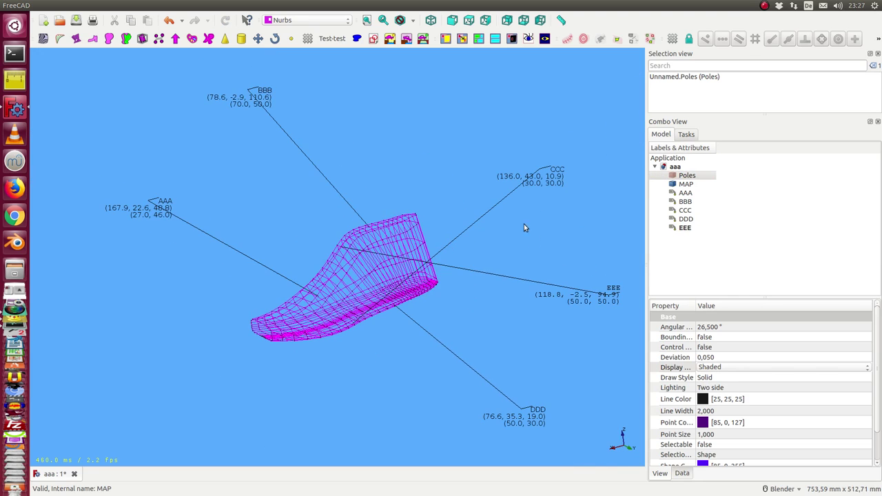
- Create the geodesic helper for labels AAA and BBB
{"action": "left_click", "coordinate": [686, 193]}
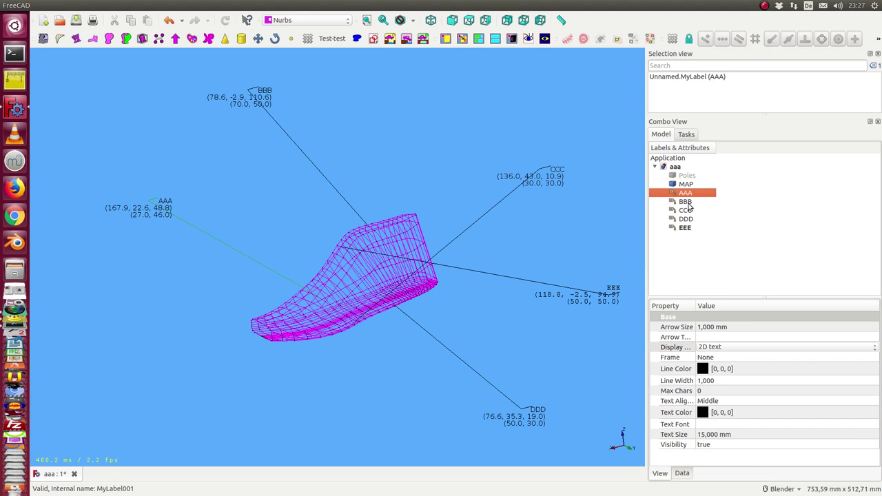
{"action": "left_click", "coordinate": [686, 202], "text": "ctrl"}
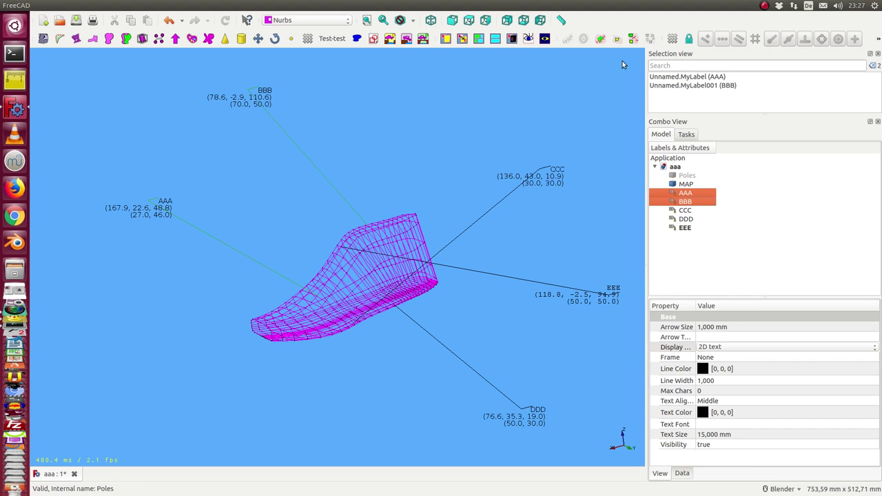
{"action": "left_click", "coordinate": [633, 40]}
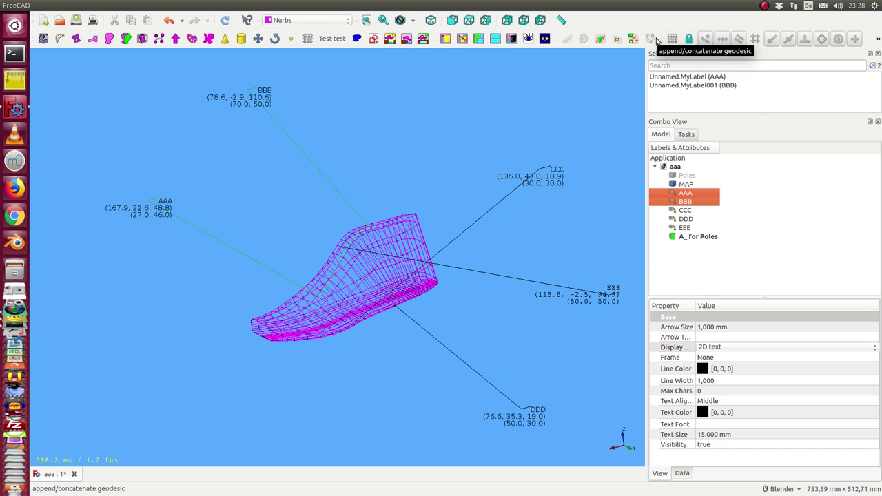
- Compute the AAA–BBB geodesic, then create a second one between labels CCC and DDD
{"action": "left_click", "coordinate": [652, 40]}
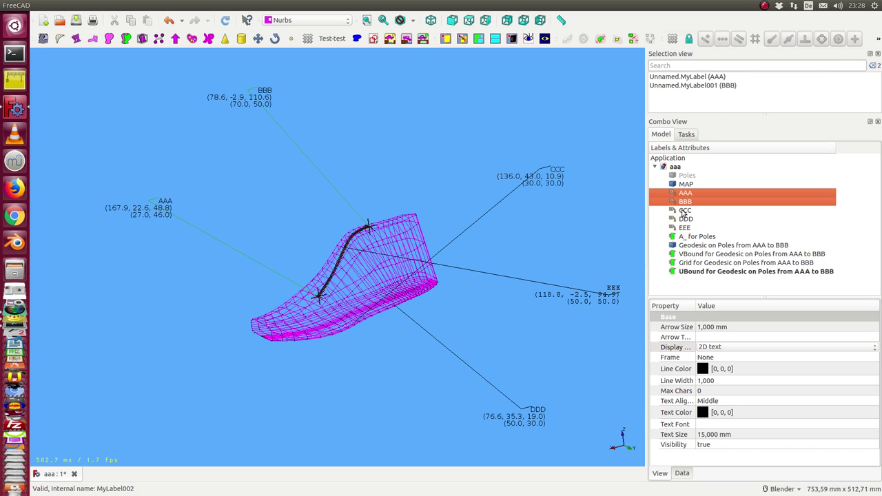
{"action": "left_click", "coordinate": [684, 210]}
{"action": "left_click", "coordinate": [683, 221], "text": "ctrl"}
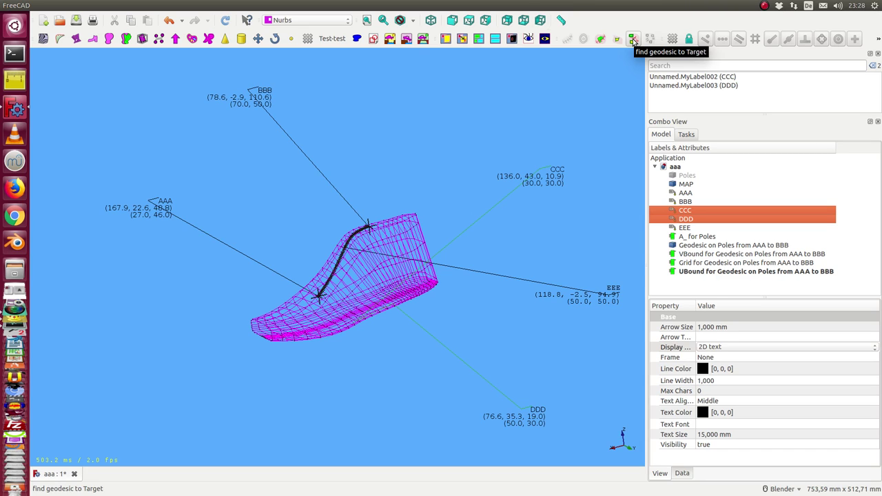
{"action": "left_click", "coordinate": [633, 40]}
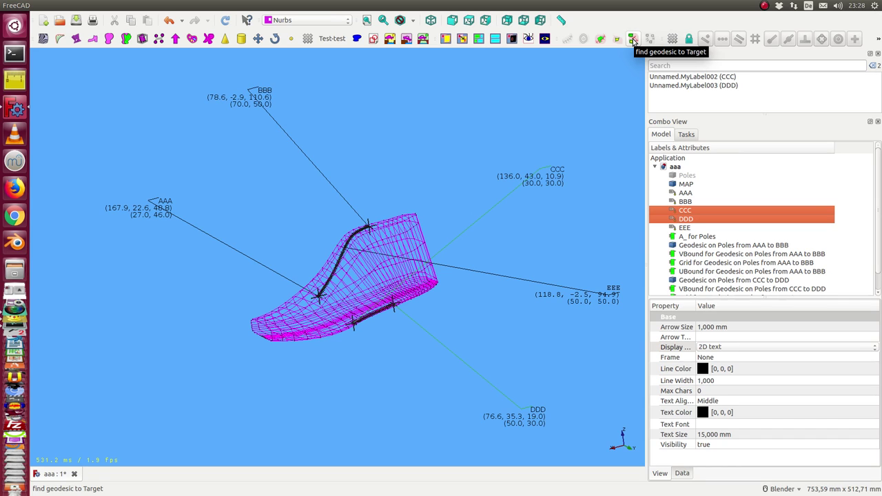
- Select labels BBB and CCC together for a third geodesic
{"action": "left_click", "coordinate": [681, 203]}
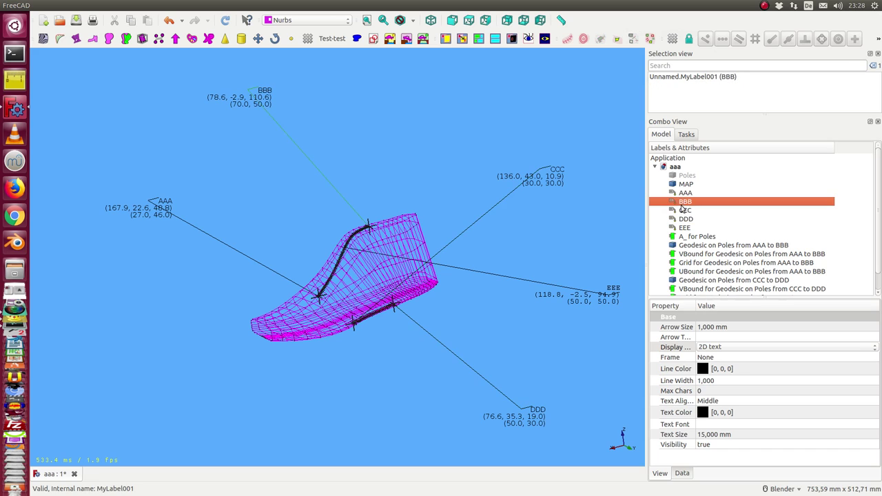
{"action": "left_click", "coordinate": [684, 210]}
{"action": "left_click", "coordinate": [682, 203]}
{"action": "left_click", "coordinate": [685, 211], "text": "ctrl"}
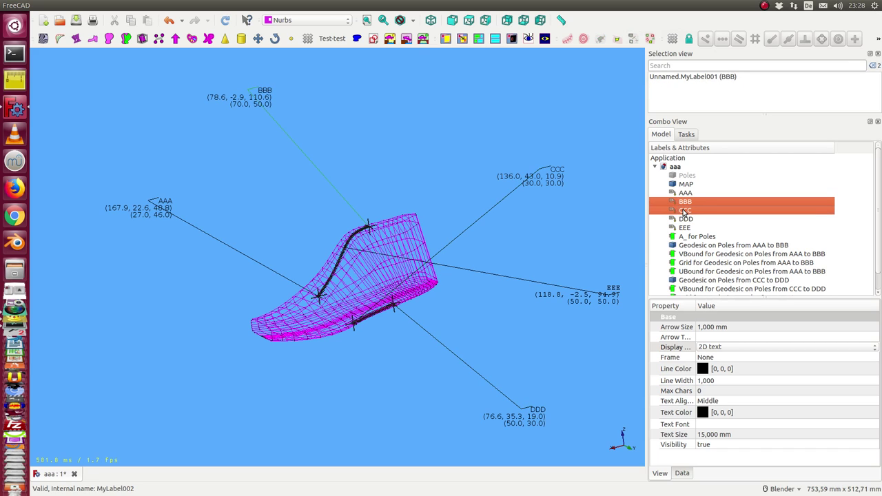
{"action": "scroll", "coordinate": [624, 208], "scroll_direction": "up", "scroll_amount": 5}
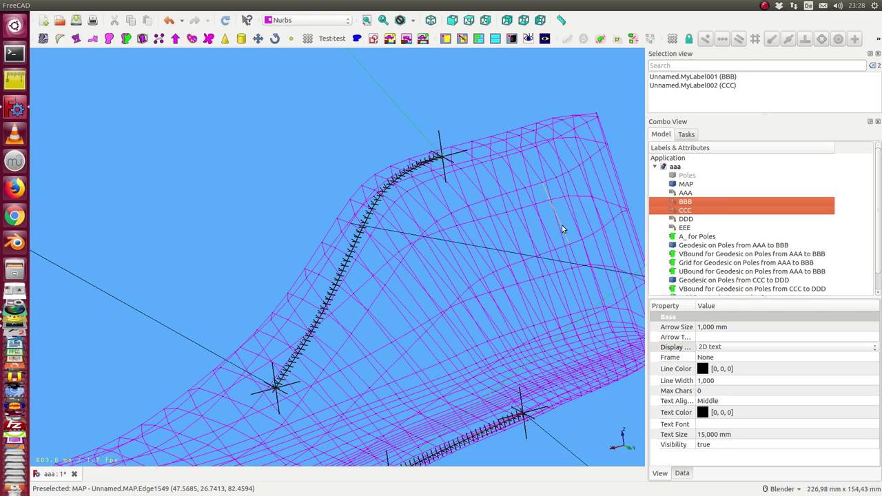
{"action": "scroll", "coordinate": [562, 228], "scroll_direction": "down", "scroll_amount": 2}
{"action": "scroll", "coordinate": [561, 227], "scroll_direction": "down", "scroll_amount": 2}
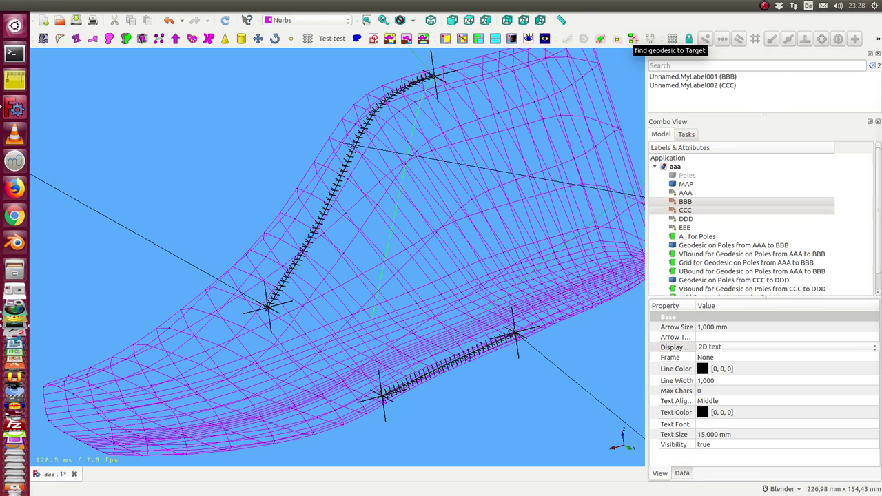
- Move the system monitor window aside and reselect label BBB
{"action": "left_click_drag", "start_coordinate": [586, 86], "coordinate": [627, 70]}
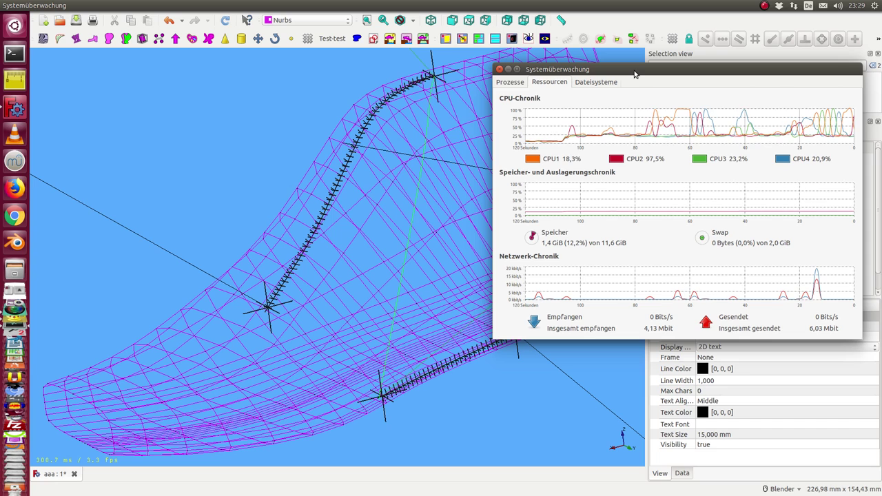
{"action": "left_click_drag", "start_coordinate": [635, 74], "coordinate": [780, 106]}
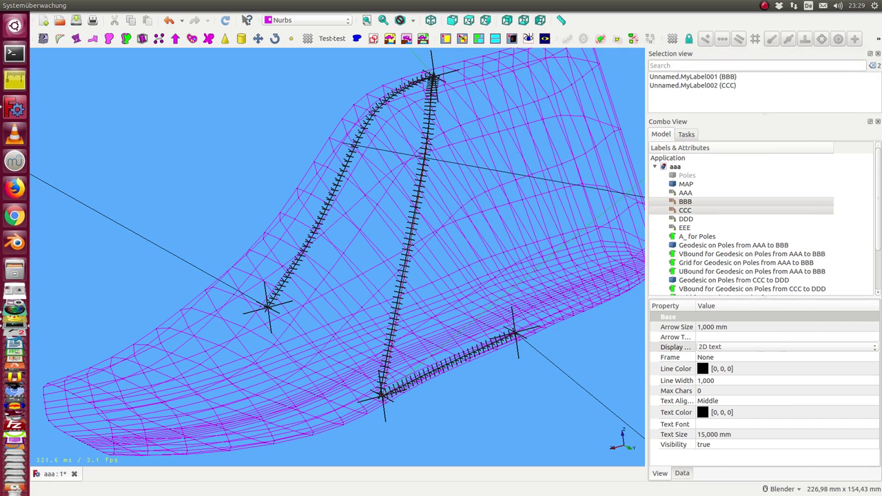
{"action": "left_click", "coordinate": [685, 202]}
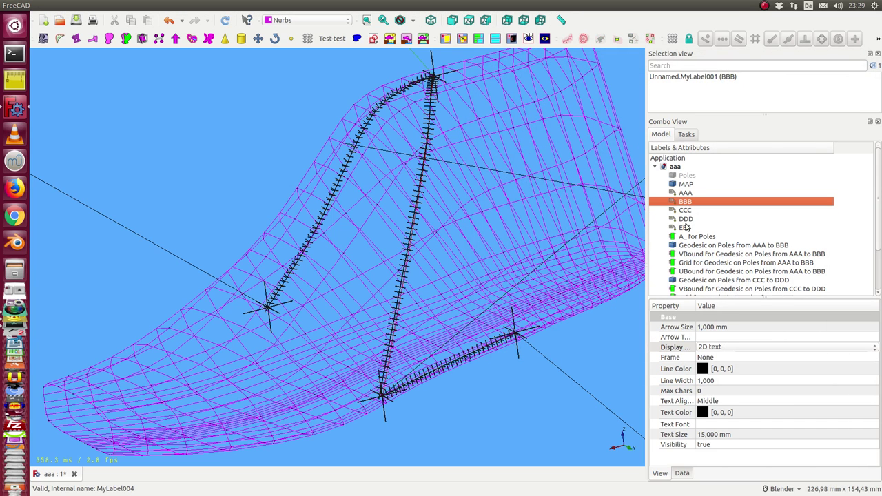
- Create the BBB–DDD geodesic while watching CPU load in the system monitor
{"action": "left_click", "coordinate": [686, 219], "text": "ctrl"}
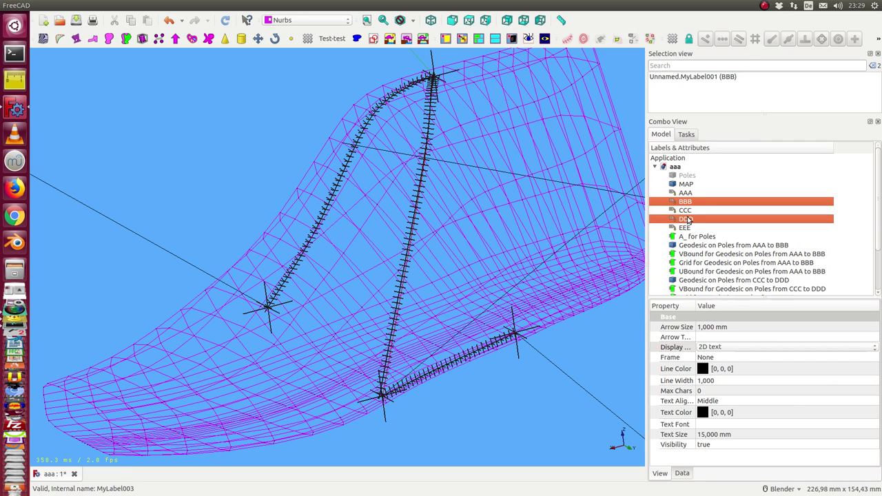
{"action": "left_click", "coordinate": [633, 39]}
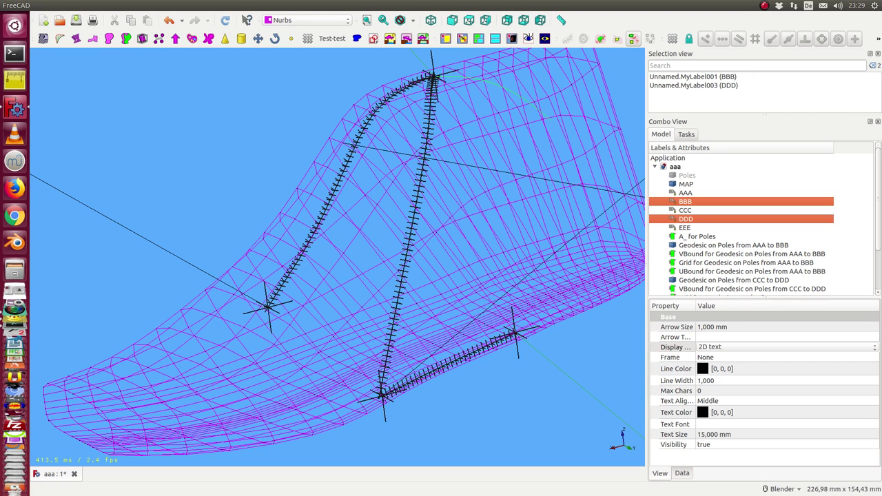
{"action": "key", "text": "alt+Tab"}
{"action": "mouse_move", "coordinate": [691, 152]}
{"action": "left_mouse_down"}
{"action": "mouse_move", "coordinate": [605, 167]}
{"action": "mouse_move", "coordinate": [581, 123]}
{"action": "left_mouse_up"}
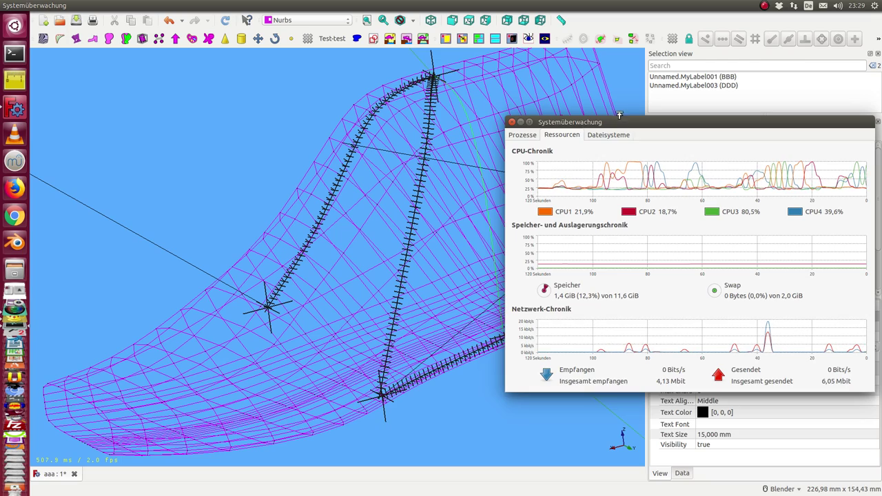
{"action": "mouse_move", "coordinate": [585, 124]}
{"action": "left_mouse_down"}
{"action": "mouse_move", "coordinate": [670, 118]}
{"action": "mouse_move", "coordinate": [688, 125]}
{"action": "left_mouse_up"}
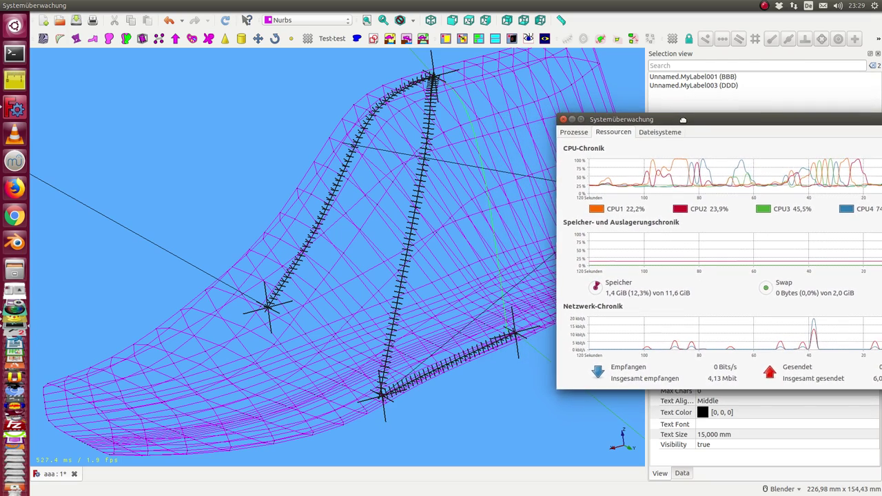
{"action": "key", "text": "alt+Tab"}
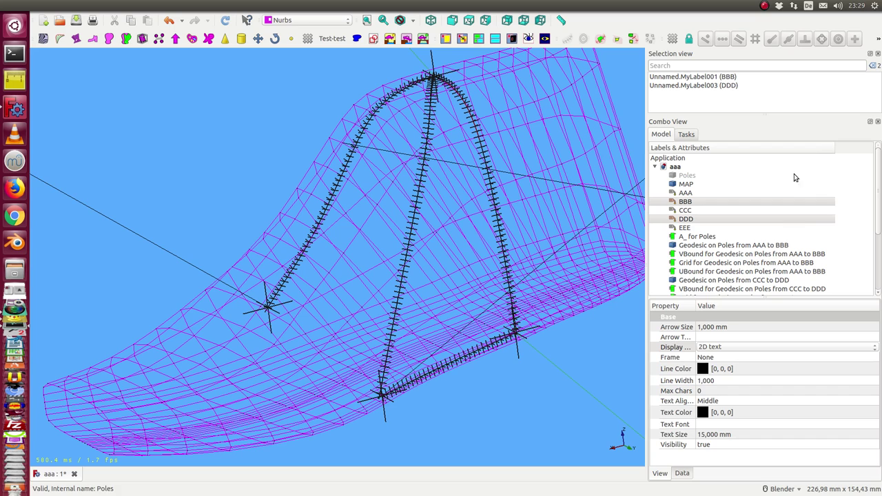
- Set lang2 of the BBB–CCC geodesic to 13 in its Data properties
{"action": "scroll", "coordinate": [771, 235], "scroll_direction": "down", "scroll_amount": 2}
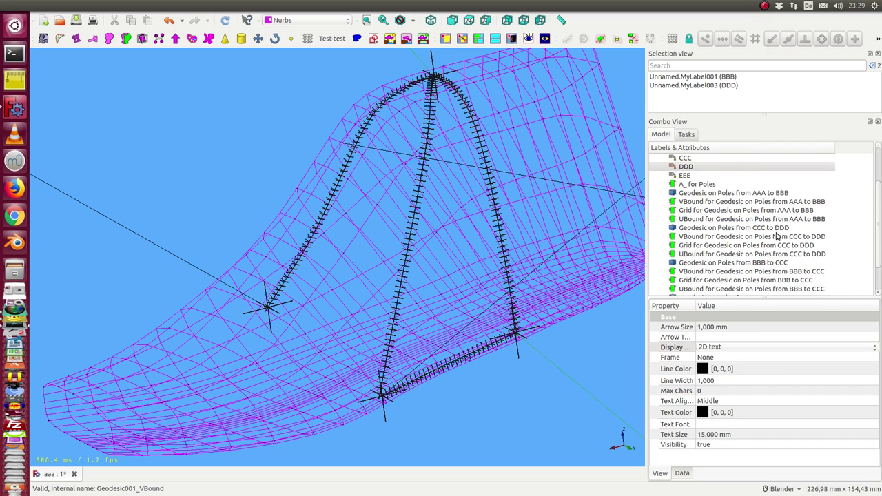
{"action": "scroll", "coordinate": [778, 237], "scroll_direction": "down", "scroll_amount": 1}
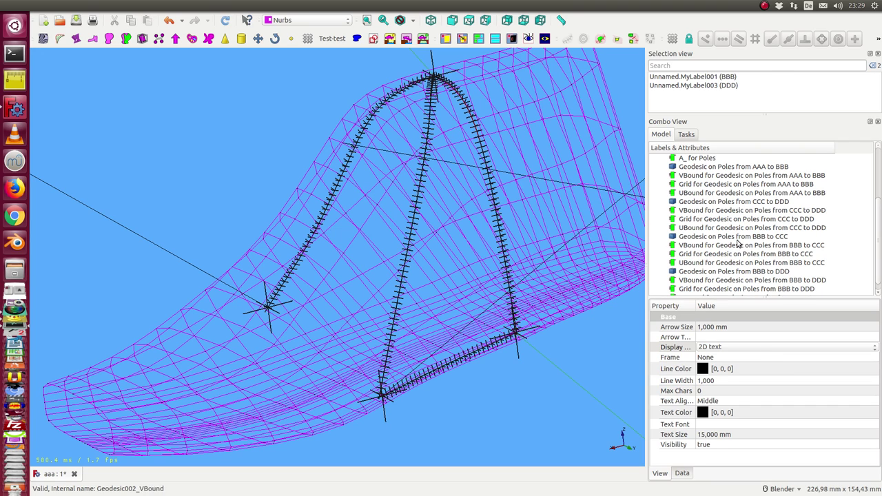
{"action": "left_click", "coordinate": [737, 238]}
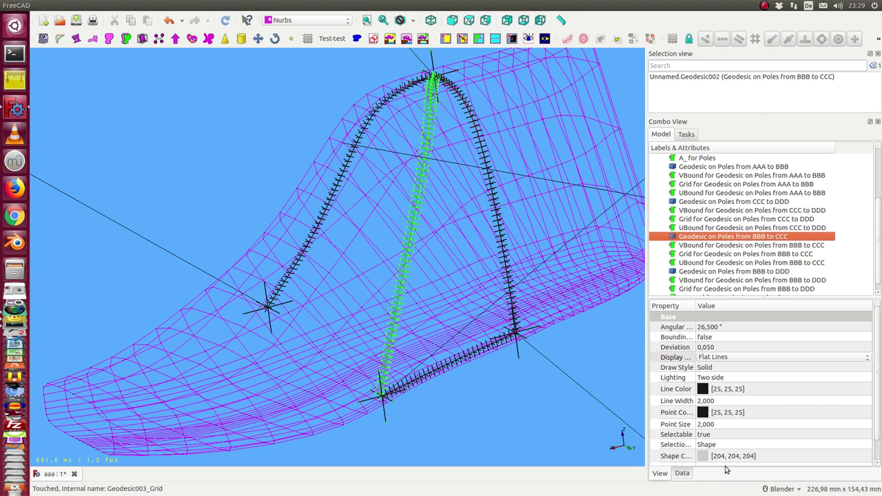
{"action": "left_click", "coordinate": [685, 475]}
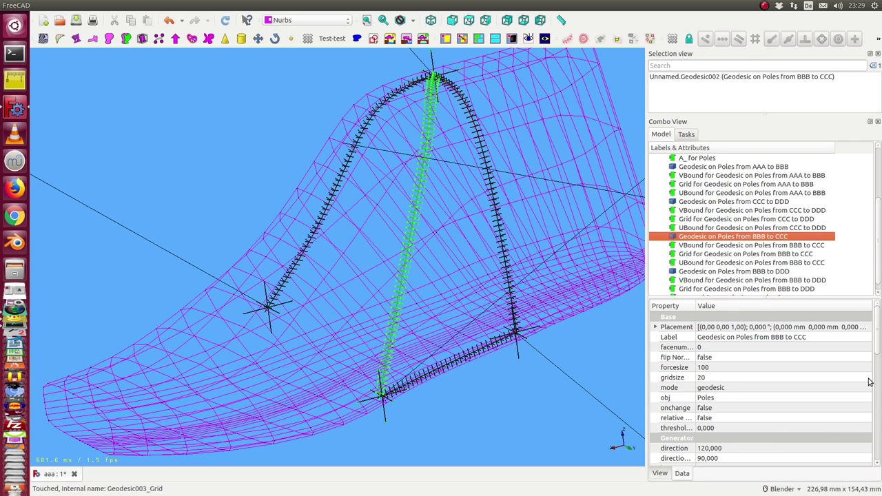
{"action": "scroll", "coordinate": [876, 337], "scroll_direction": "down", "scroll_amount": 1}
{"action": "scroll", "coordinate": [875, 337], "scroll_direction": "down", "scroll_amount": 2}
{"action": "scroll", "coordinate": [765, 389], "scroll_direction": "down", "scroll_amount": 1}
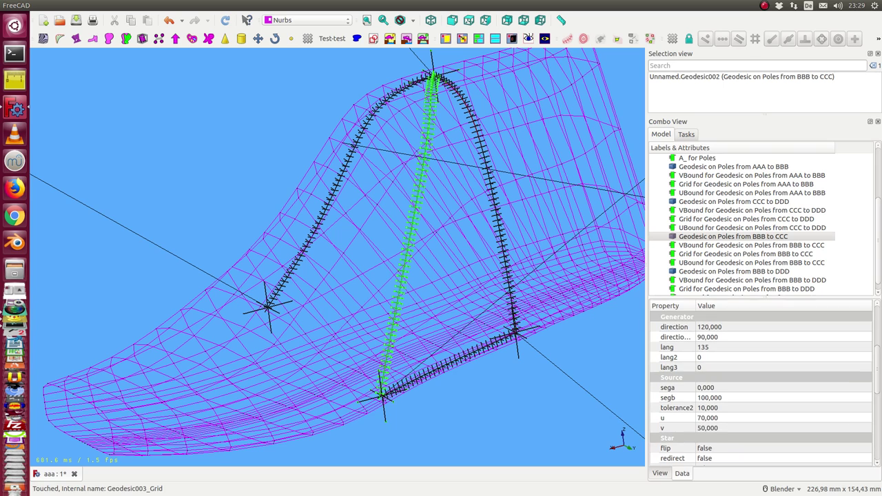
{"action": "left_click", "coordinate": [709, 357]}
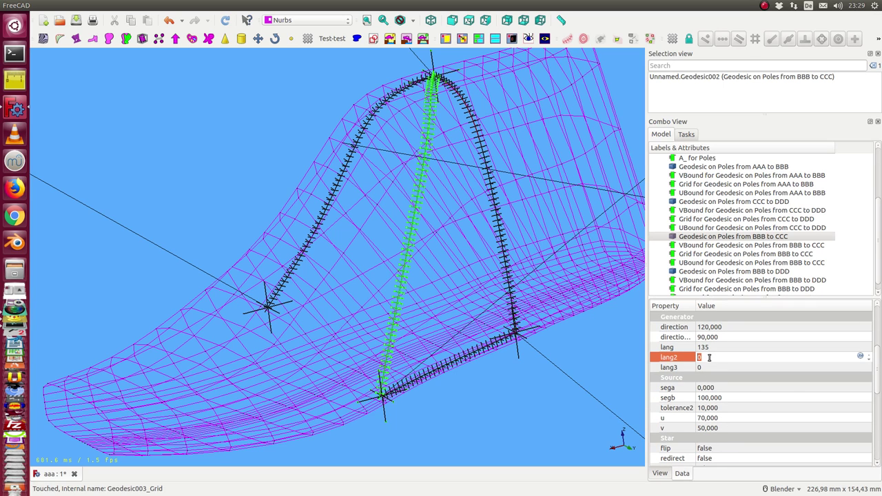
{"action": "scroll", "coordinate": [709, 357], "scroll_direction": "up", "scroll_amount": 1}
{"action": "type", "text": "7"}
{"action": "key", "text": "Return"}
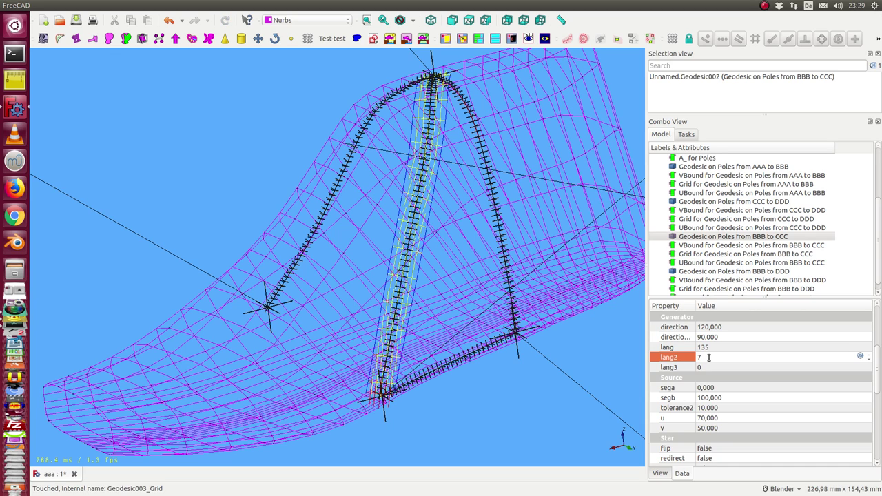
- Switch the scene lighting off
{"action": "left_click", "coordinate": [545, 38]}
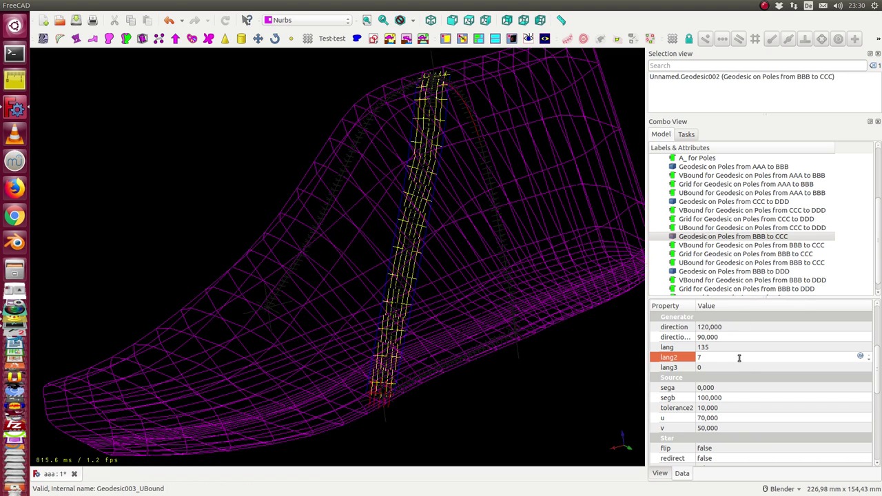
{"action": "scroll", "coordinate": [738, 358], "scroll_direction": "up", "scroll_amount": 3}
{"action": "scroll", "coordinate": [740, 357], "scroll_direction": "up", "scroll_amount": 3}
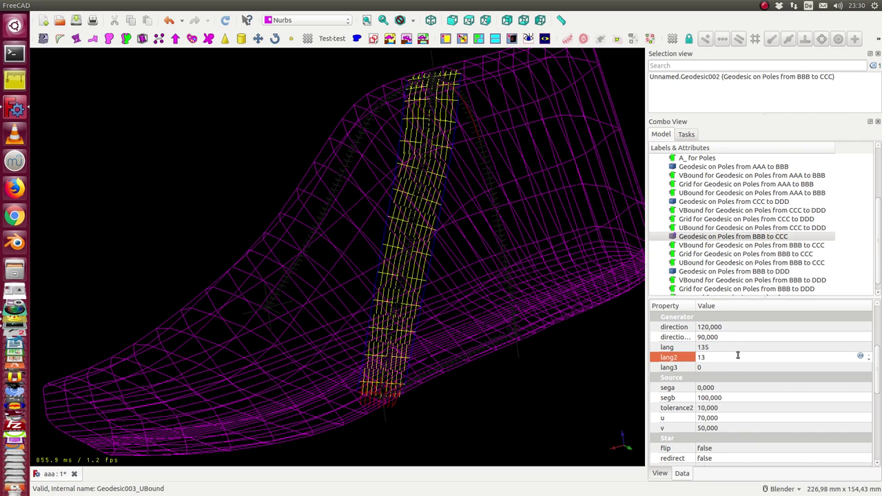
- Raise lang2 of the BBB–DDD geodesic to 16
{"action": "left_click", "coordinate": [716, 272]}
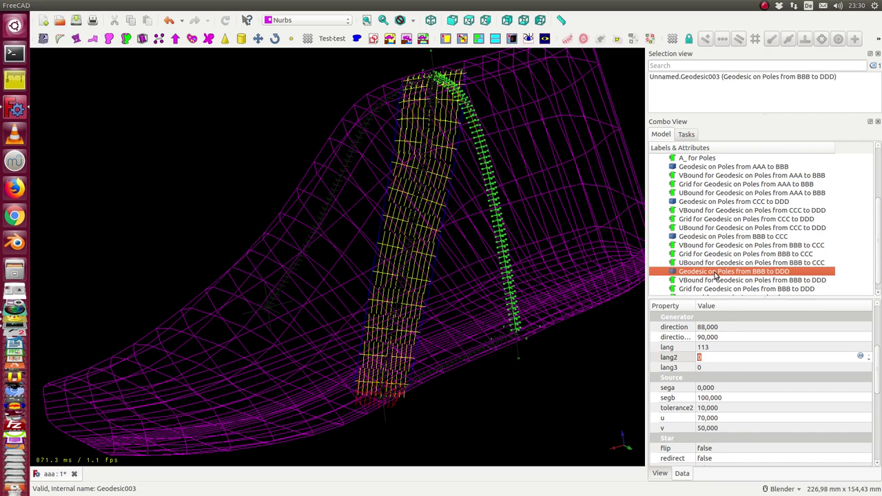
{"action": "left_click", "coordinate": [732, 356]}
{"action": "scroll", "coordinate": [731, 358], "scroll_direction": "up", "scroll_amount": 4}
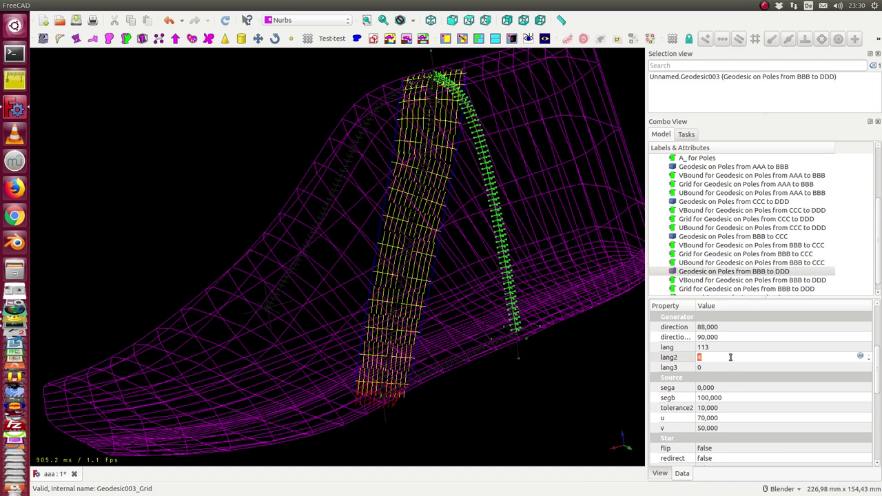
{"action": "scroll", "coordinate": [731, 357], "scroll_direction": "up", "scroll_amount": 3}
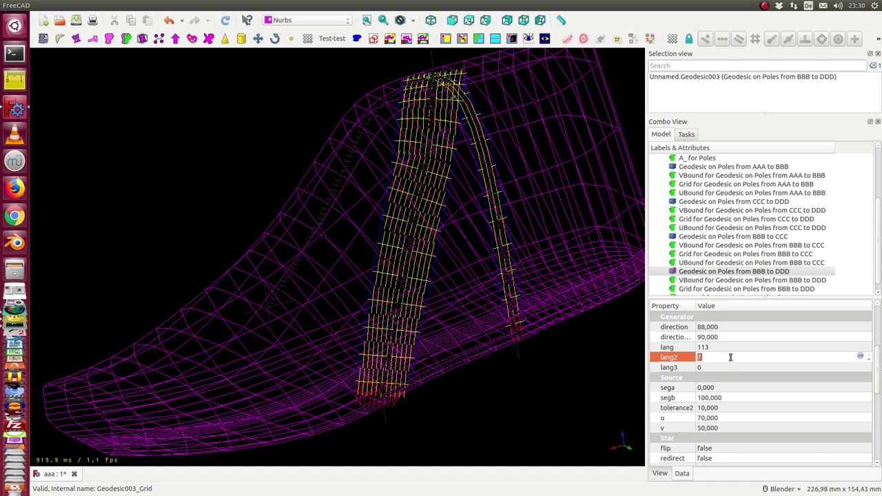
{"action": "scroll", "coordinate": [730, 357], "scroll_direction": "up", "scroll_amount": 2}
{"action": "scroll", "coordinate": [730, 357], "scroll_direction": "up", "scroll_amount": 3}
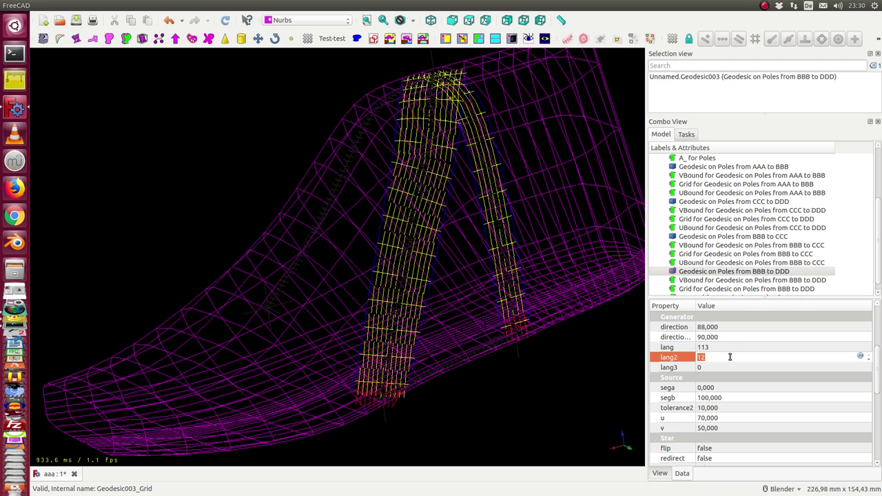
{"action": "scroll", "coordinate": [730, 357], "scroll_direction": "up", "scroll_amount": 2}
{"action": "scroll", "coordinate": [730, 357], "scroll_direction": "up", "scroll_amount": 2}
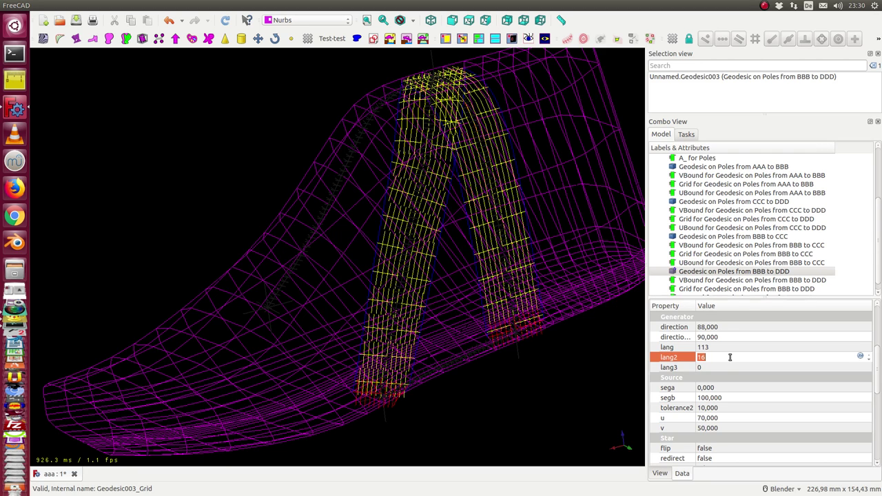
- Orbit to a side view, turn lighting back on, and float a toolbar group as a palette
{"action": "scroll", "coordinate": [227, 138], "scroll_direction": "down", "scroll_amount": 2}
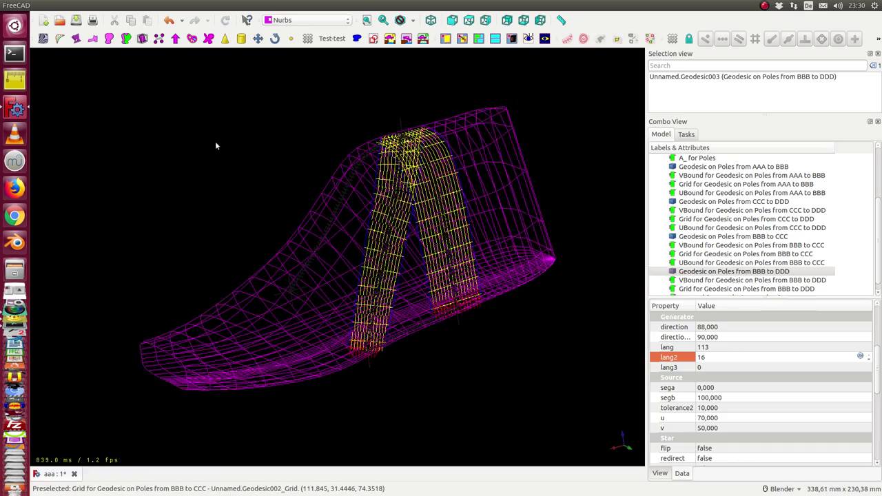
{"action": "mouse_move", "coordinate": [215, 146]}
{"action": "middle_mouse_down"}
{"action": "mouse_move", "coordinate": [261, 193]}
{"action": "mouse_move", "coordinate": [279, 251]}
{"action": "mouse_move", "coordinate": [409, 276]}
{"action": "mouse_move", "coordinate": [364, 192]}
{"action": "mouse_move", "coordinate": [292, 138]}
{"action": "mouse_move", "coordinate": [230, 108]}
{"action": "middle_mouse_up"}
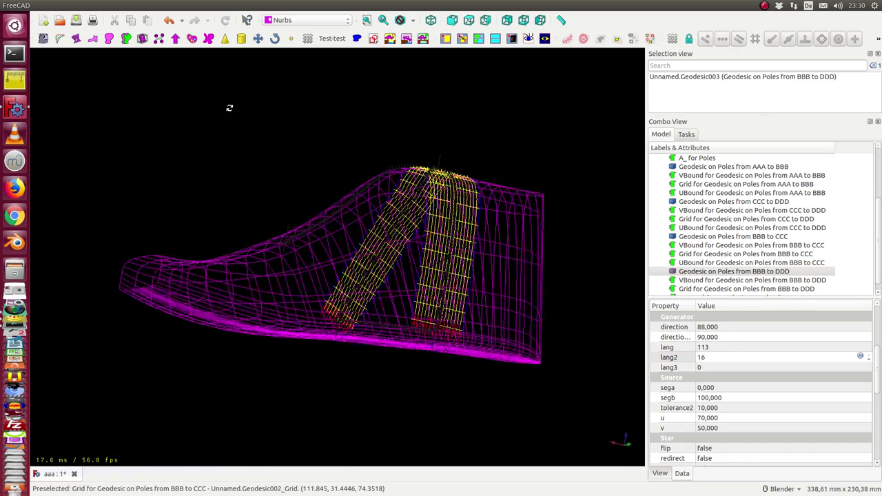
{"action": "left_click", "coordinate": [528, 38]}
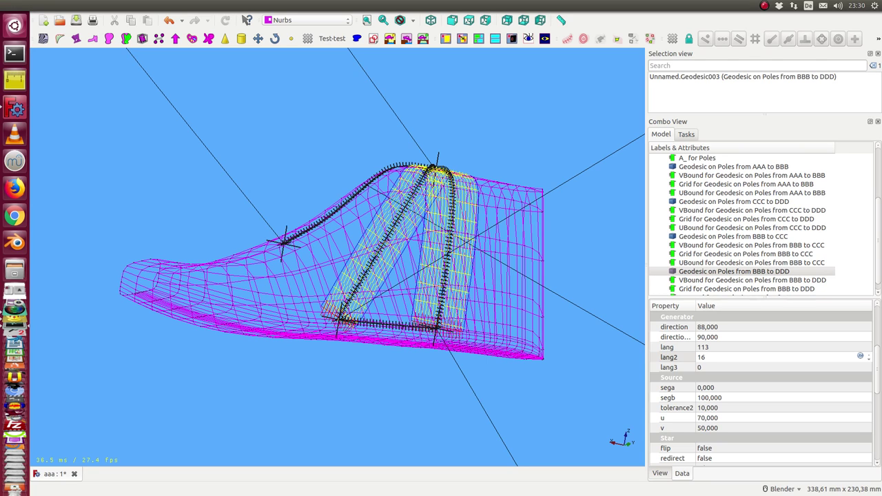
{"action": "left_click_drag", "start_coordinate": [561, 38], "coordinate": [404, 90]}
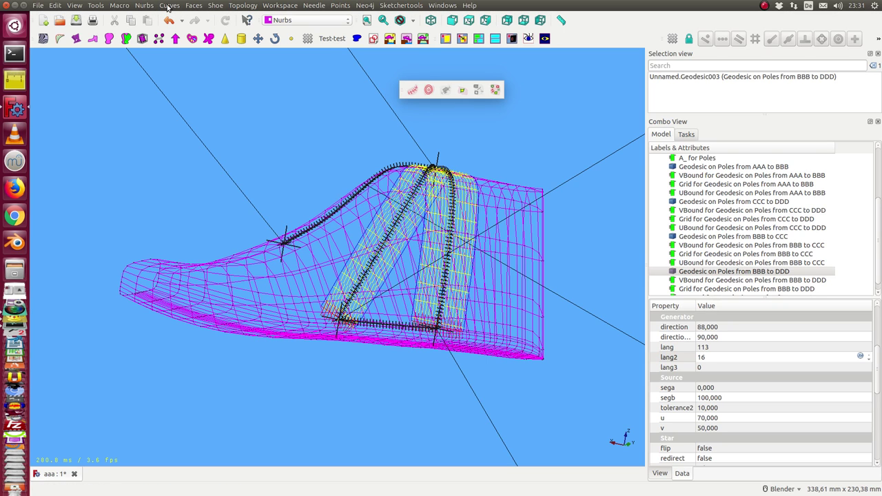
- Show the Geodesic commands under the Curves menu
{"action": "left_click", "coordinate": [169, 6]}
{"action": "mouse_move", "coordinate": [181, 17]}
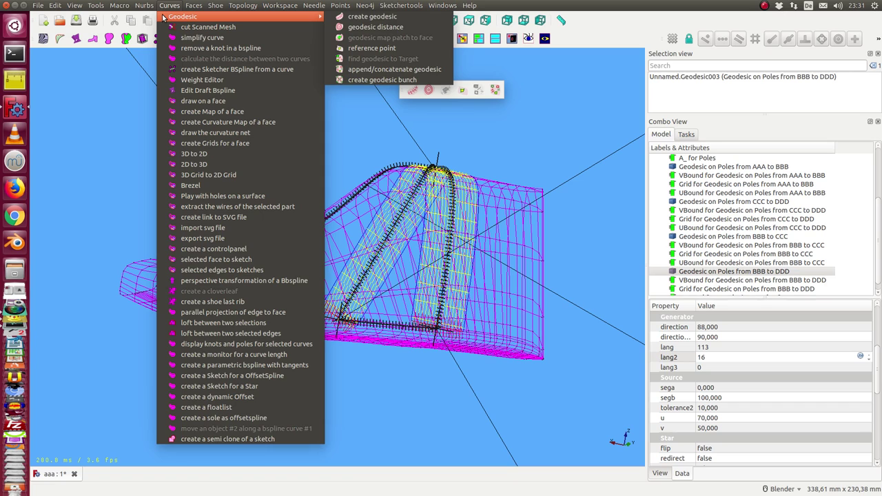